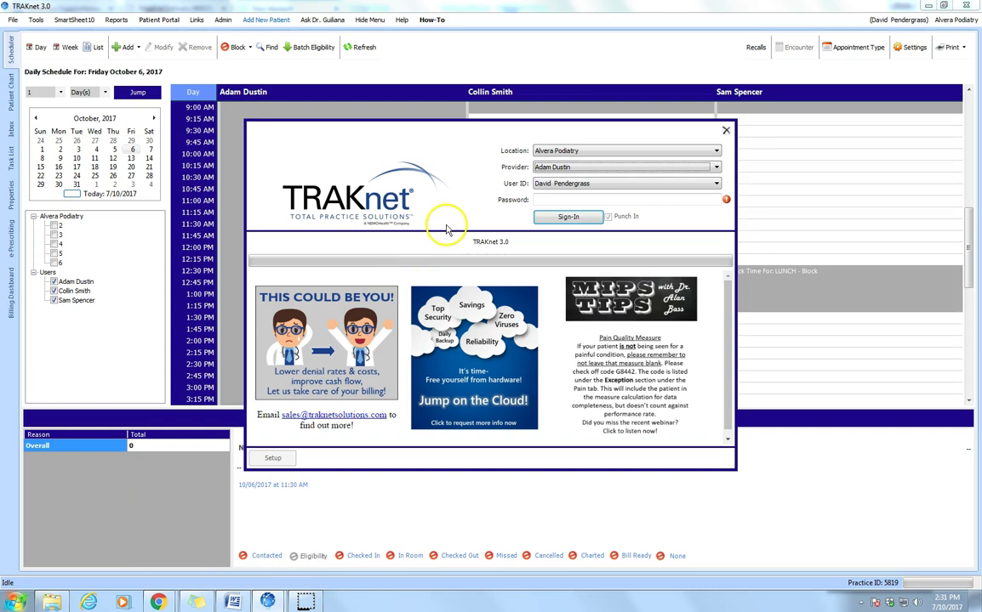
- Select the provider and user ID, enter the account password, and sign in to the practice schedule
{"action": "left_click", "coordinate": [659, 169]}
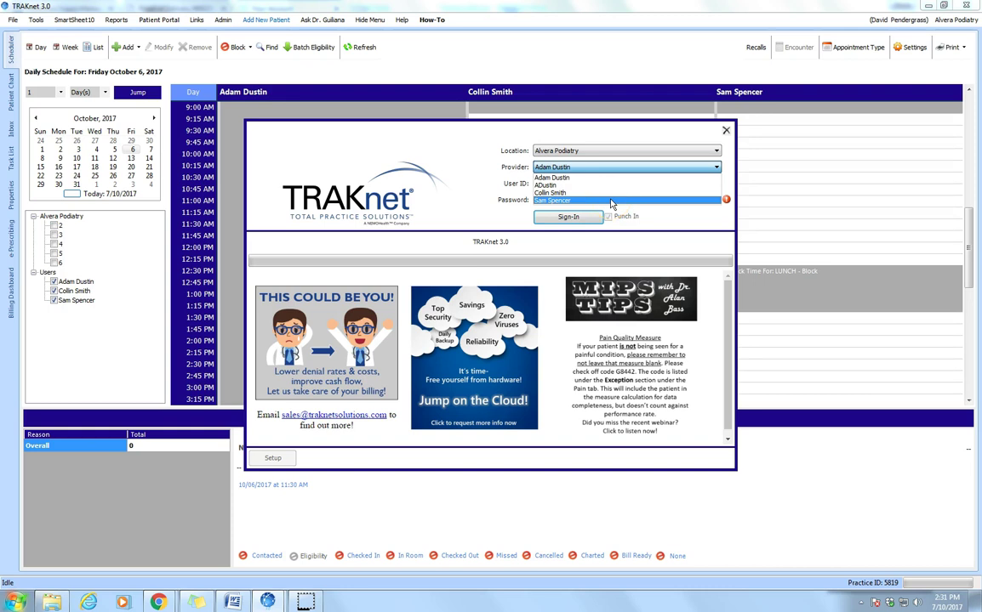
{"action": "left_click", "coordinate": [602, 166]}
{"action": "key", "text": "Up"}
{"action": "left_click", "coordinate": [600, 180]}
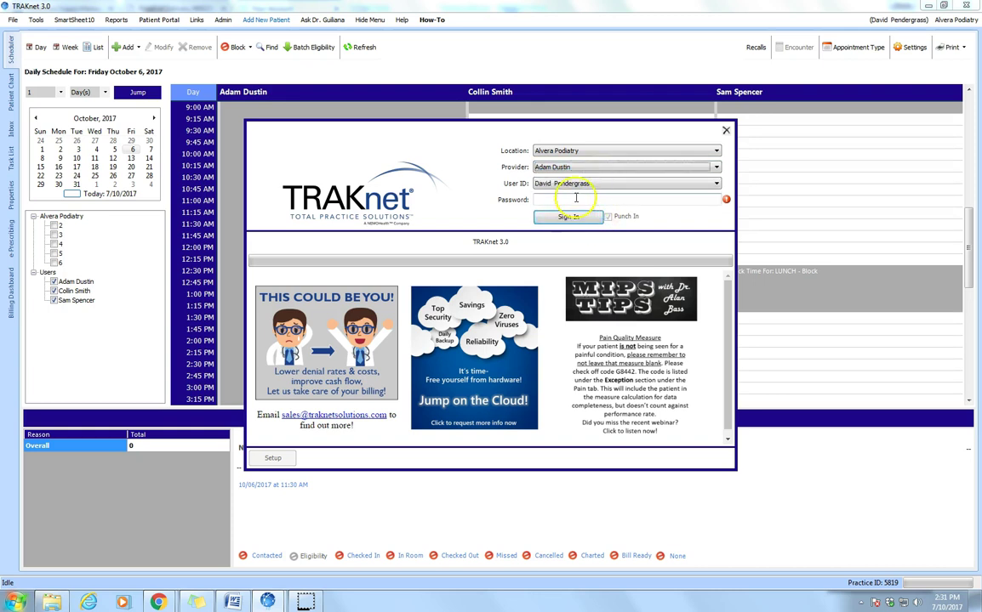
{"action": "left_click", "coordinate": [575, 186]}
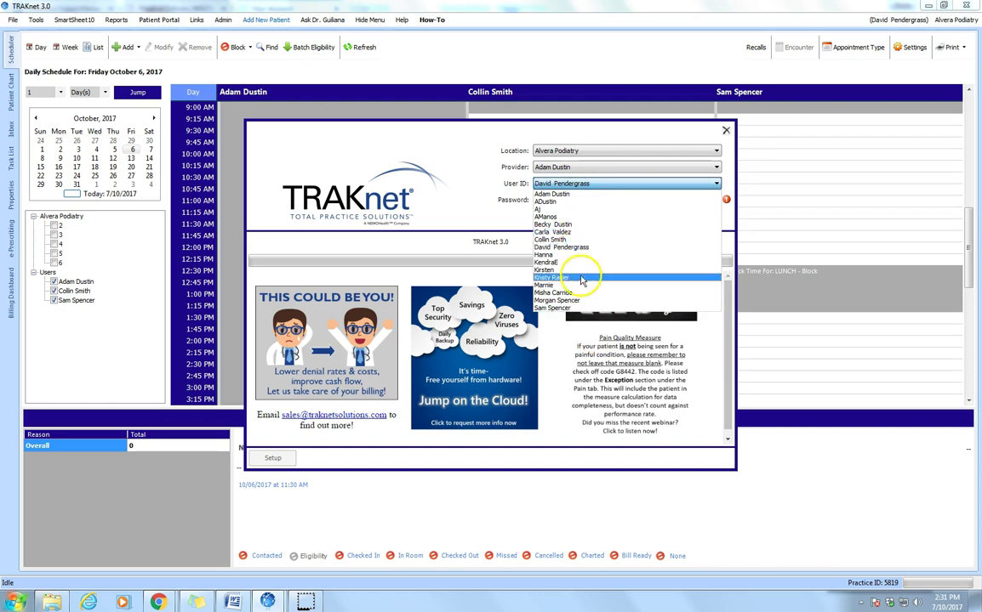
{"action": "left_click", "coordinate": [585, 247]}
{"action": "left_click", "coordinate": [578, 198]}
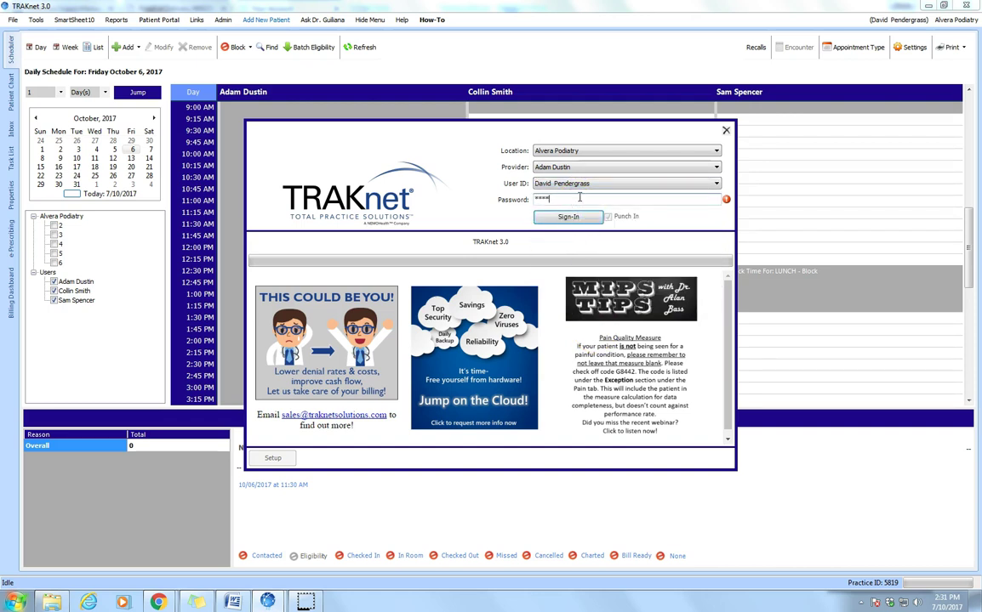
{"action": "key", "text": "Return"}
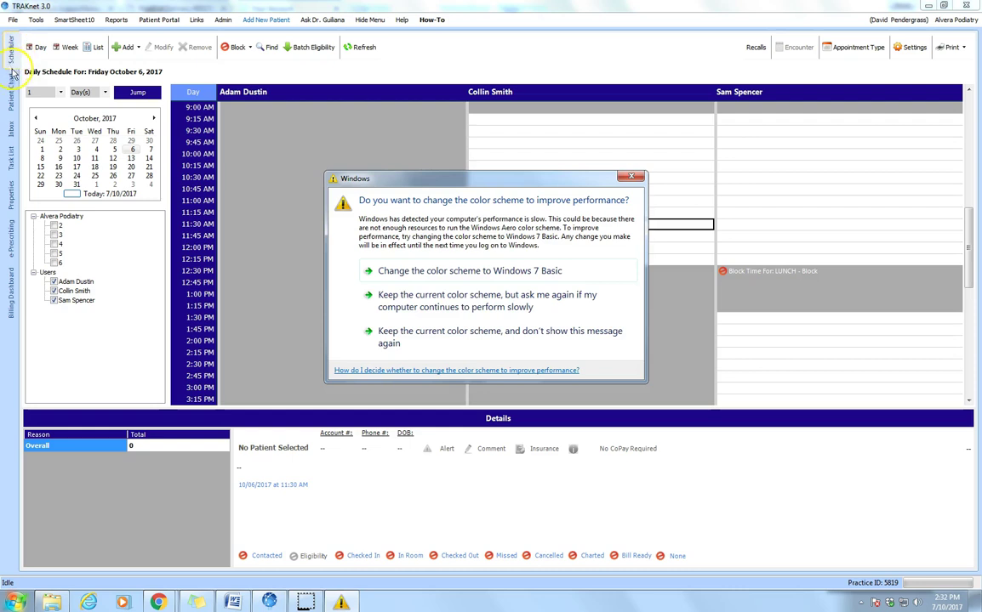
{"action": "left_click", "coordinate": [630, 176]}
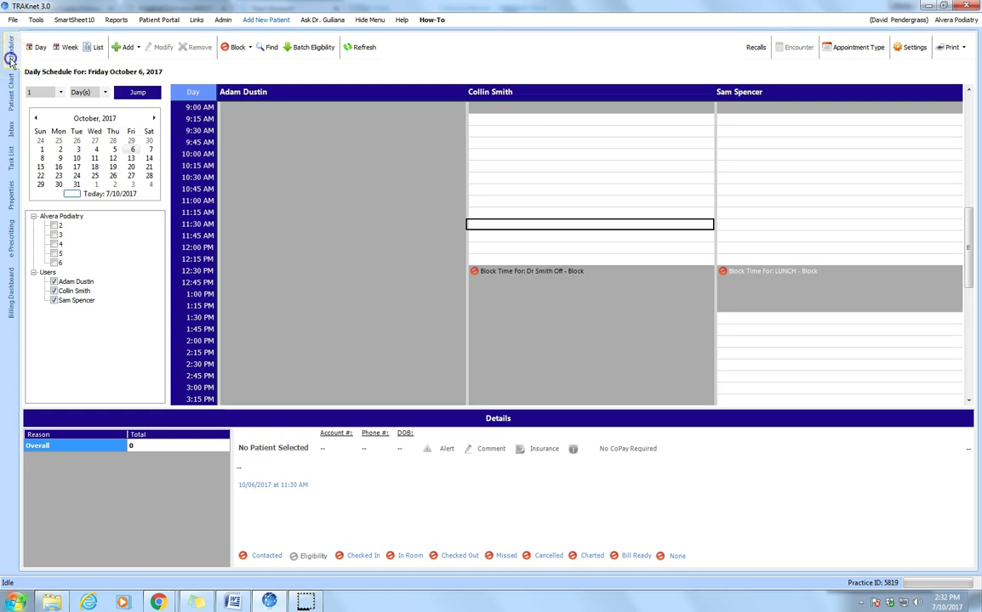
- Hide the second listed user's schedule column and review today's daily schedule, July 10, 2017
{"action": "left_click", "coordinate": [98, 198]}
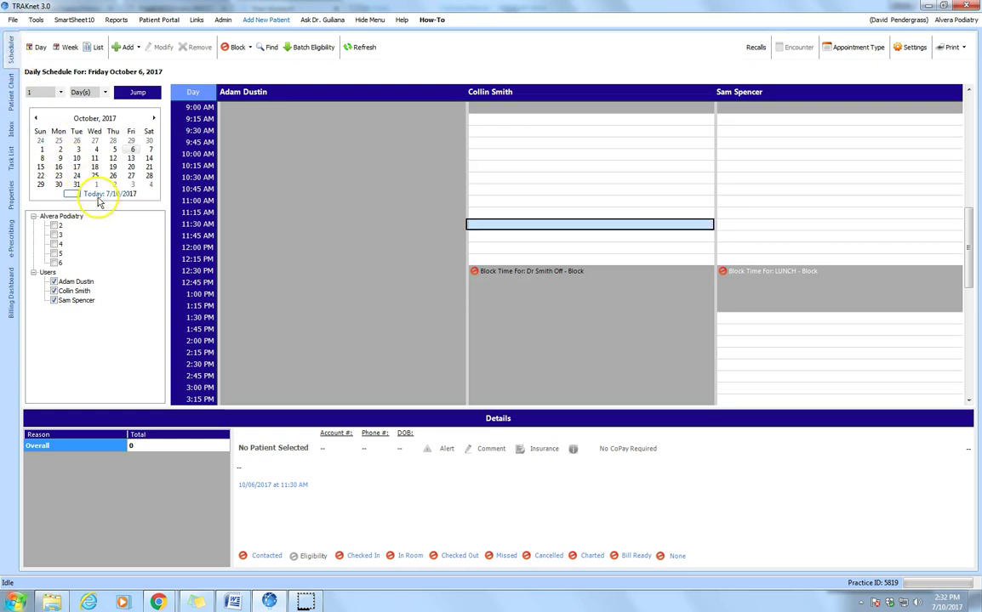
{"action": "left_click", "coordinate": [54, 291]}
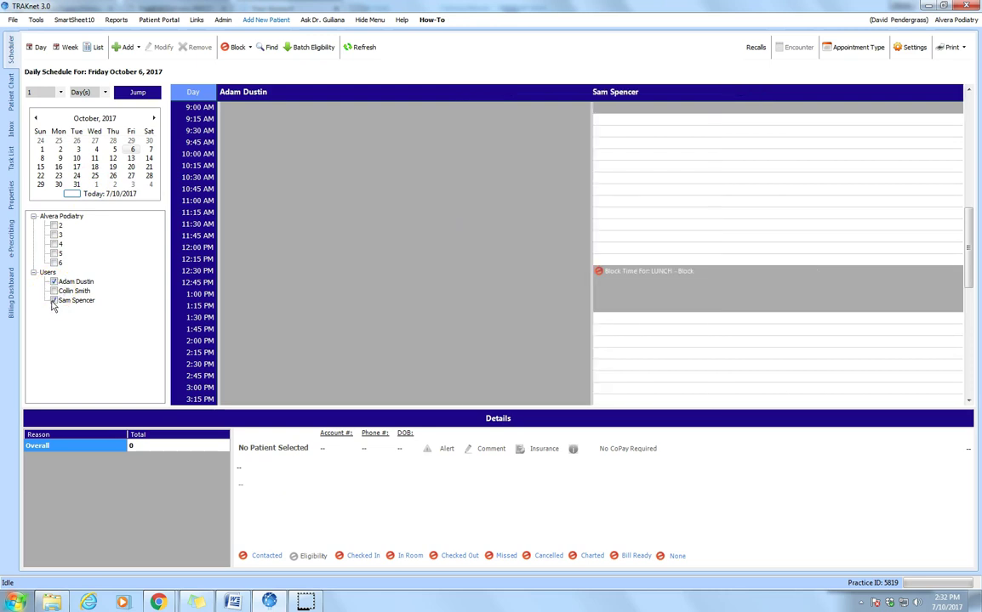
{"action": "left_click", "coordinate": [73, 195]}
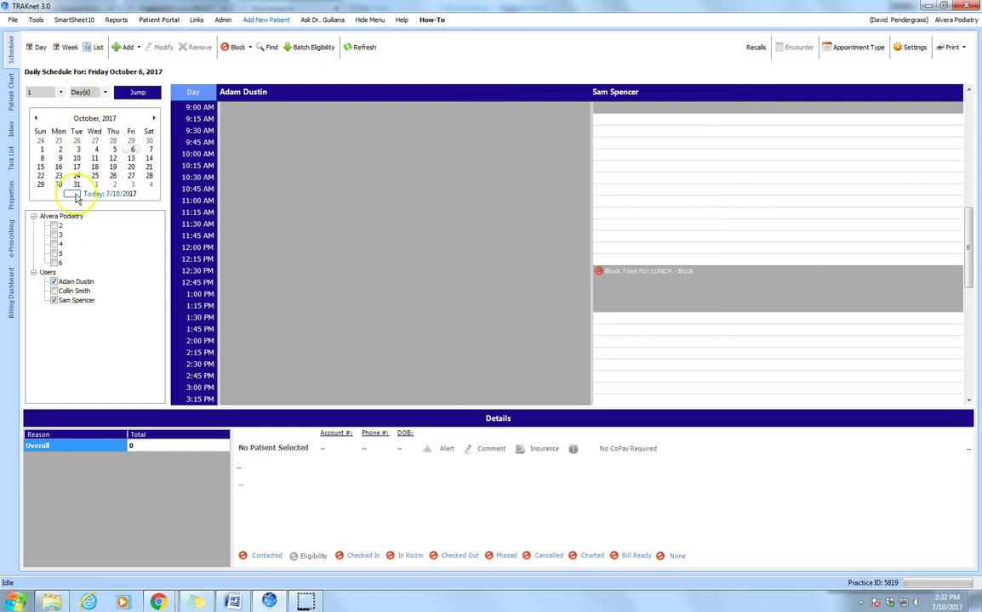
{"action": "scroll", "coordinate": [389, 162], "scroll_direction": "up", "scroll_amount": 2}
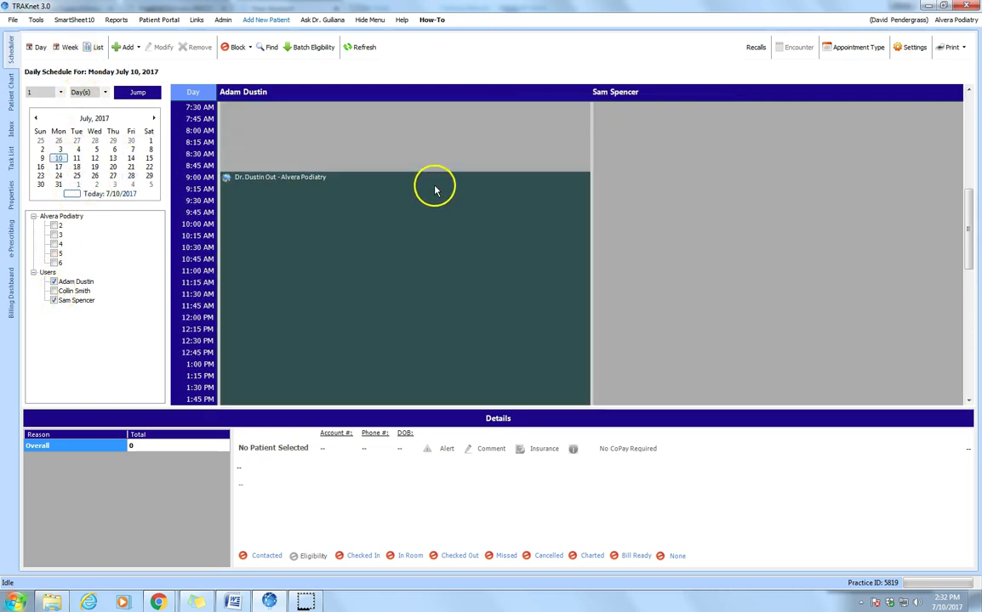
{"action": "scroll", "coordinate": [480, 230], "scroll_direction": "down", "scroll_amount": 8}
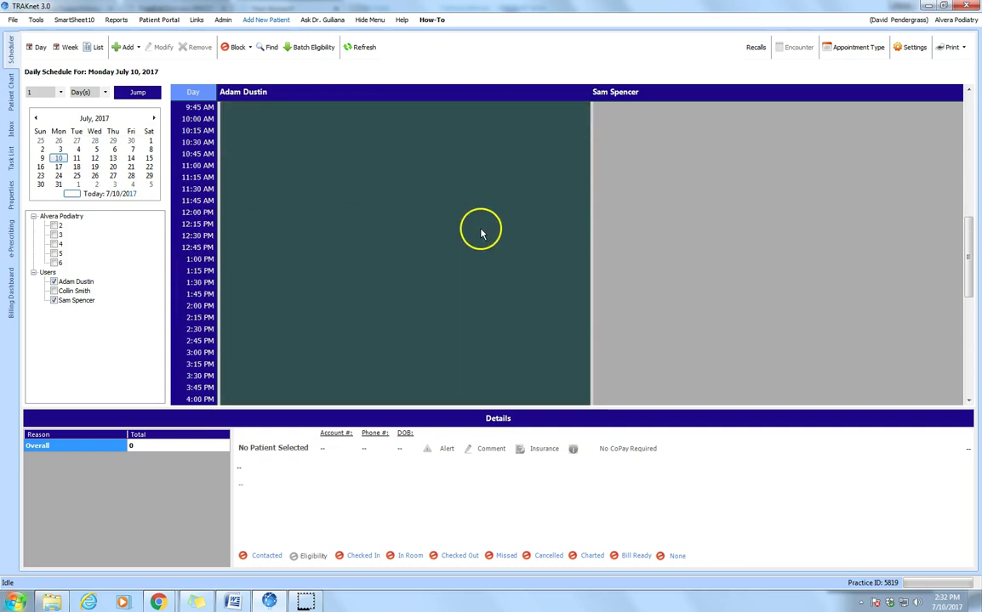
{"action": "scroll", "coordinate": [479, 229], "scroll_direction": "up", "scroll_amount": 6}
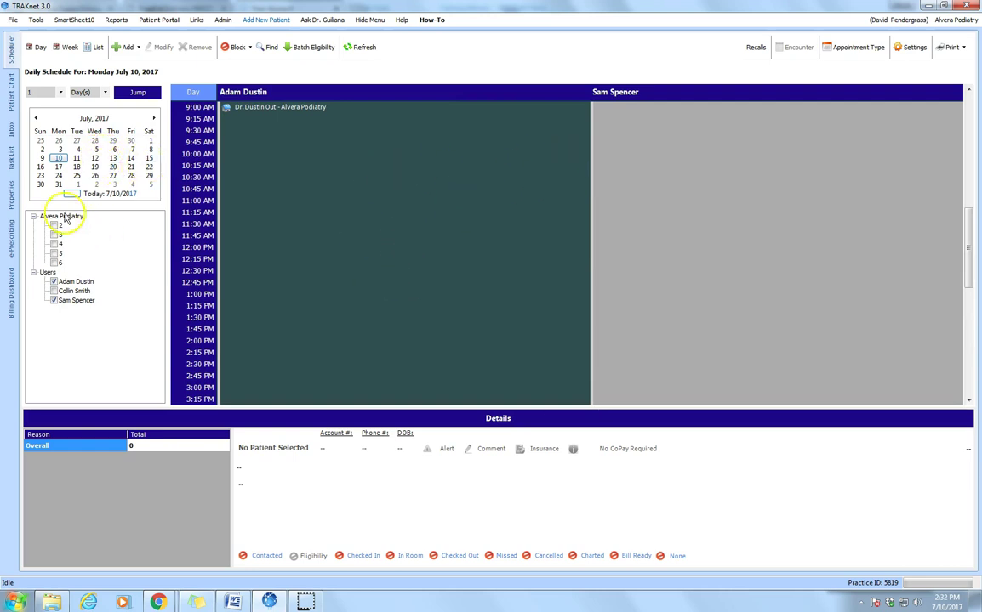
- Show the daily schedule for July 11, 2017, and view details of the 9:15 AM and 10:15 AM appointments in the third column
{"action": "left_click", "coordinate": [76, 159]}
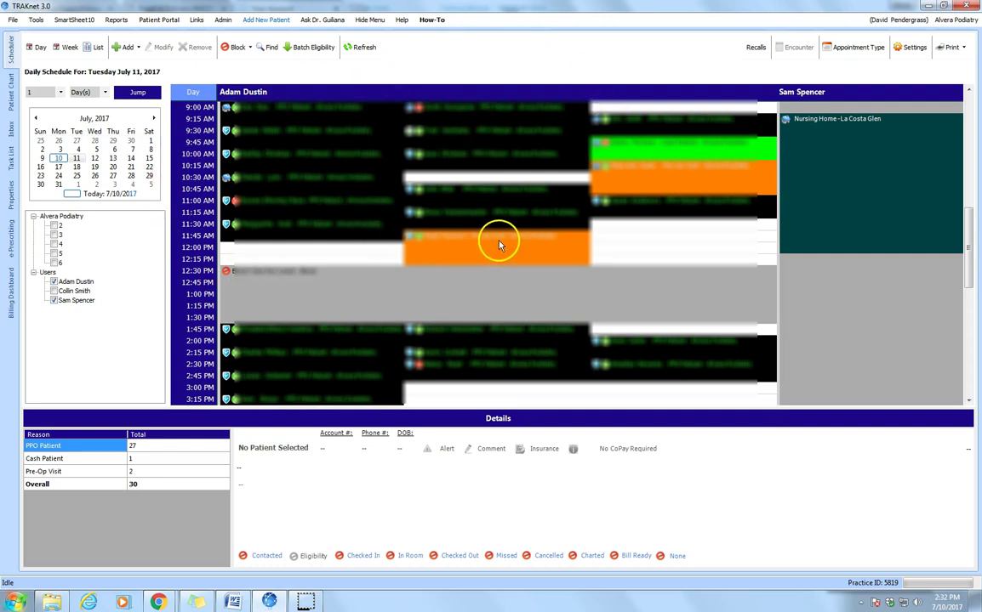
{"action": "left_click", "coordinate": [631, 121]}
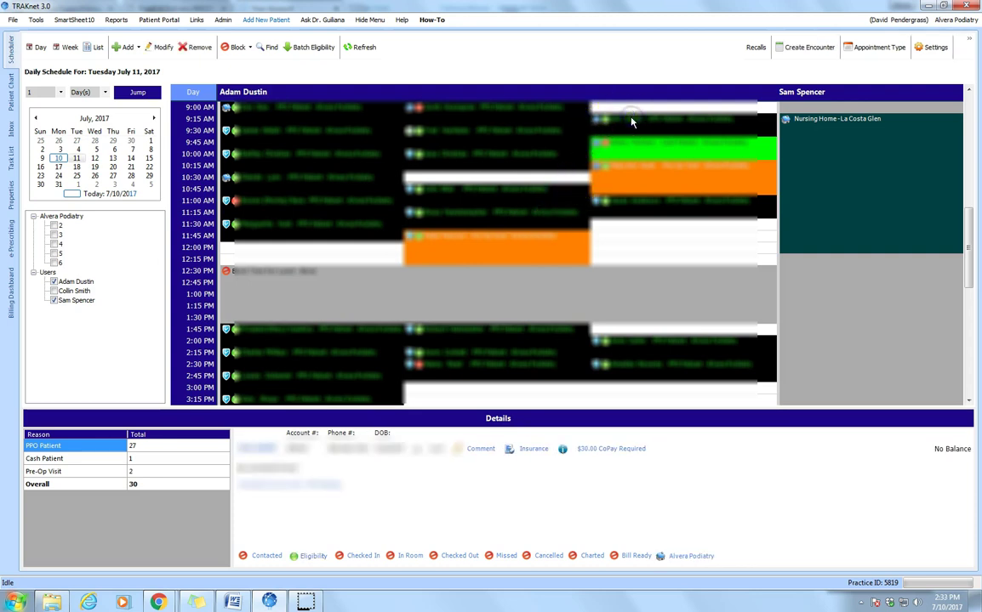
{"action": "left_click", "coordinate": [631, 177]}
- Search the patient charts for "test, patient" and open the matching chart
{"action": "left_click", "coordinate": [13, 101]}
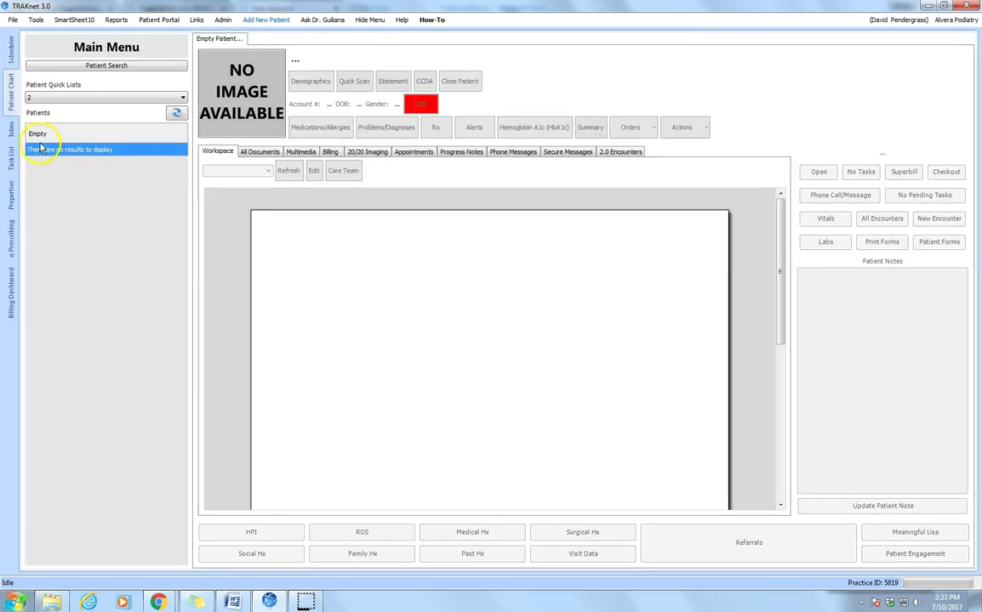
{"action": "left_click", "coordinate": [42, 68]}
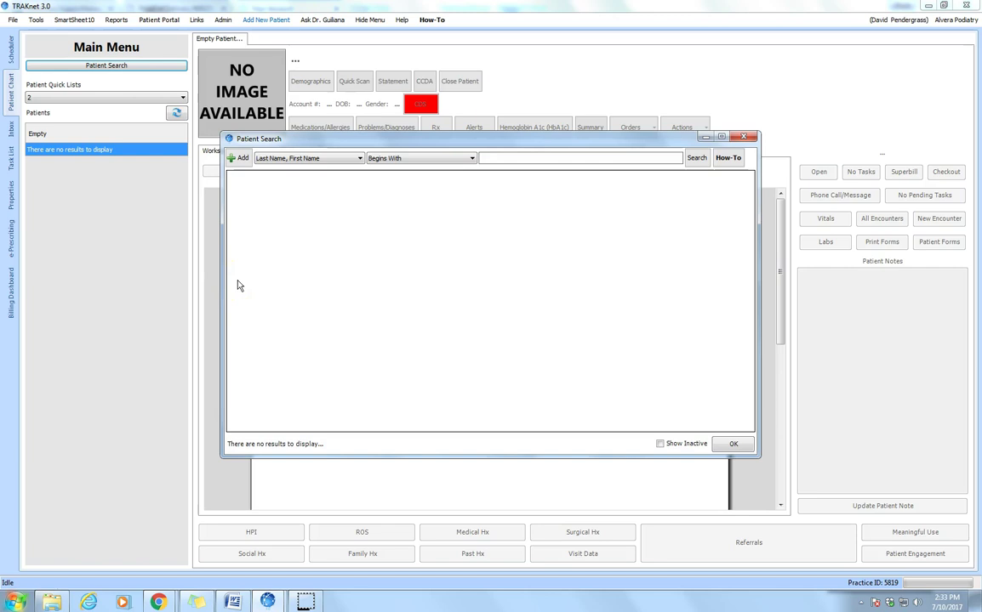
{"action": "type", "text": "test, pat"}
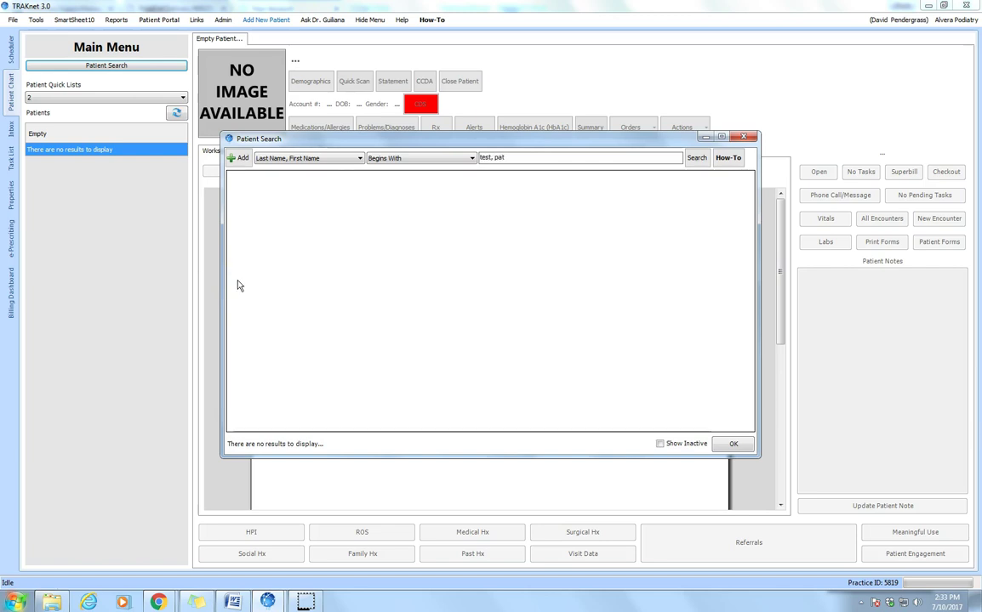
{"action": "type", "text": "ient"}
{"action": "key", "text": "Return"}
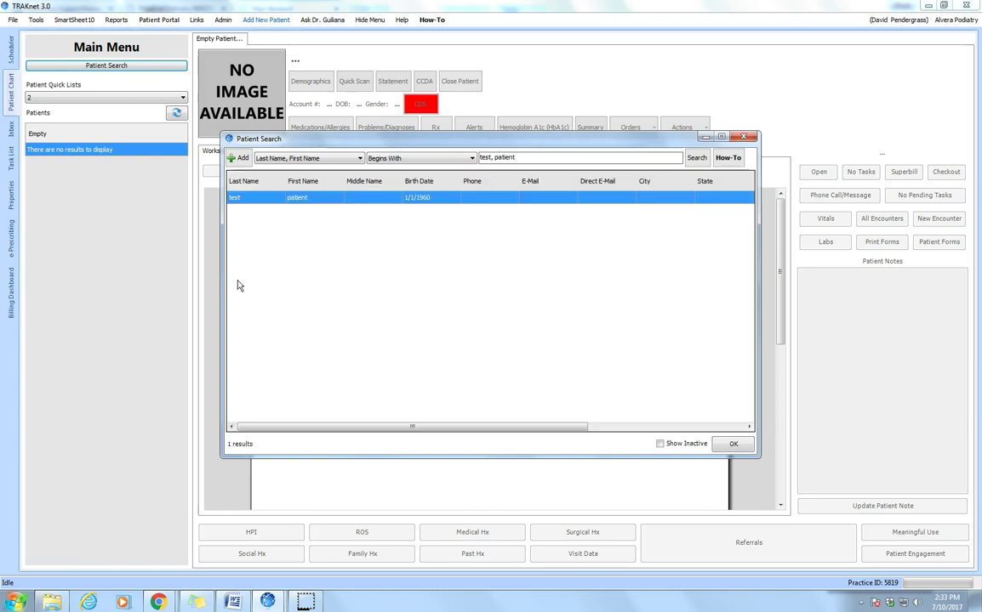
{"action": "double_click", "coordinate": [235, 200]}
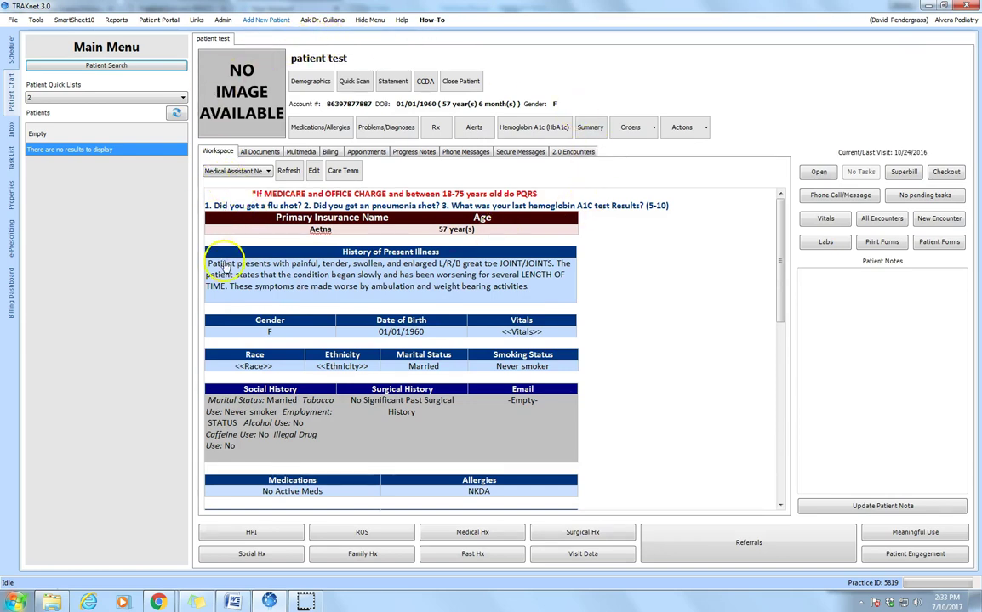
- Preview the Billing New dashboard in the patient's workspace and return to the Medical Assistant New dashboard
{"action": "left_click", "coordinate": [236, 170]}
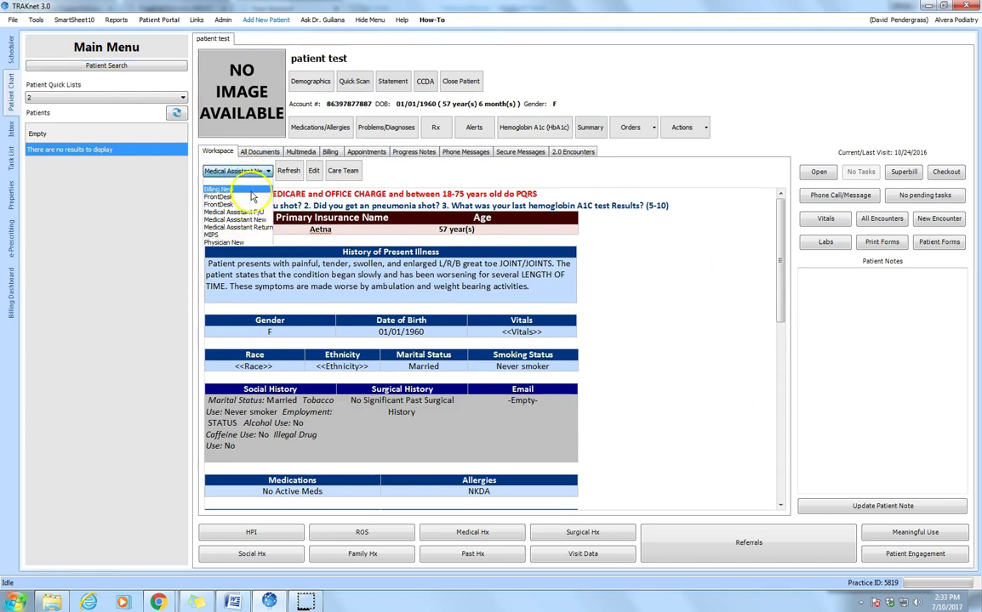
{"action": "left_click", "coordinate": [251, 189]}
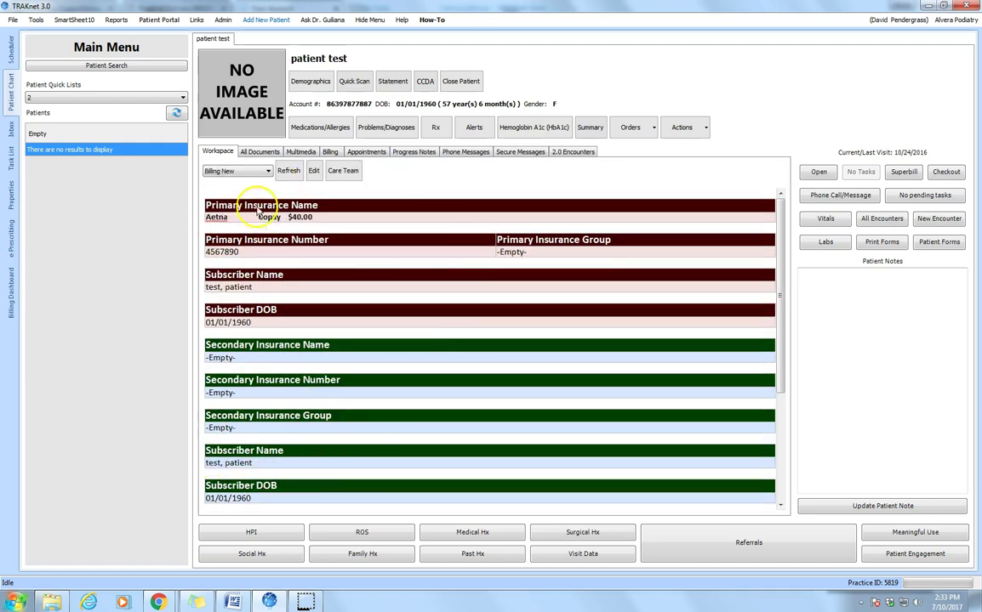
{"action": "left_click", "coordinate": [258, 172]}
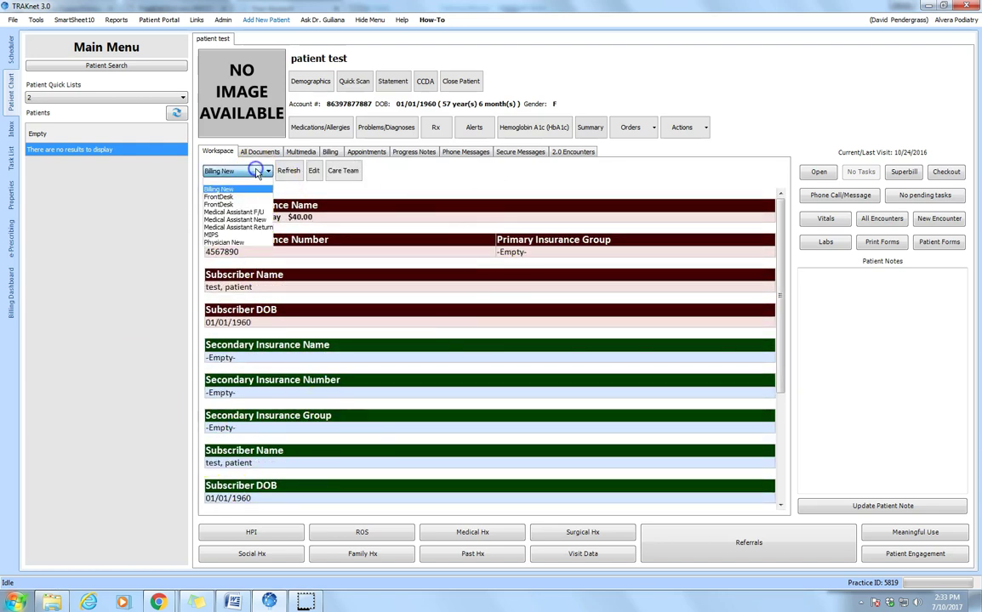
{"action": "left_click", "coordinate": [245, 219]}
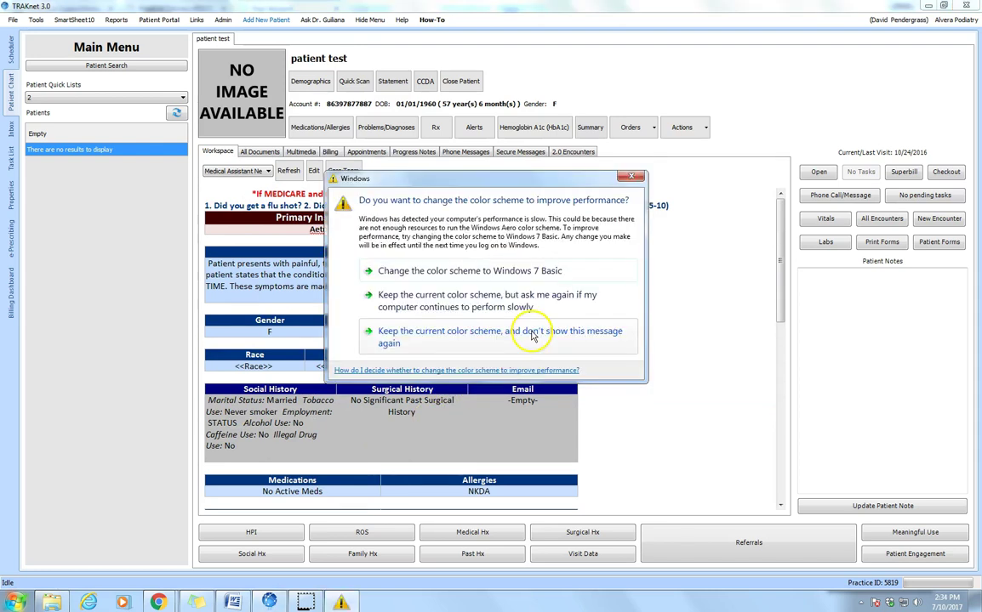
{"action": "left_click", "coordinate": [631, 177]}
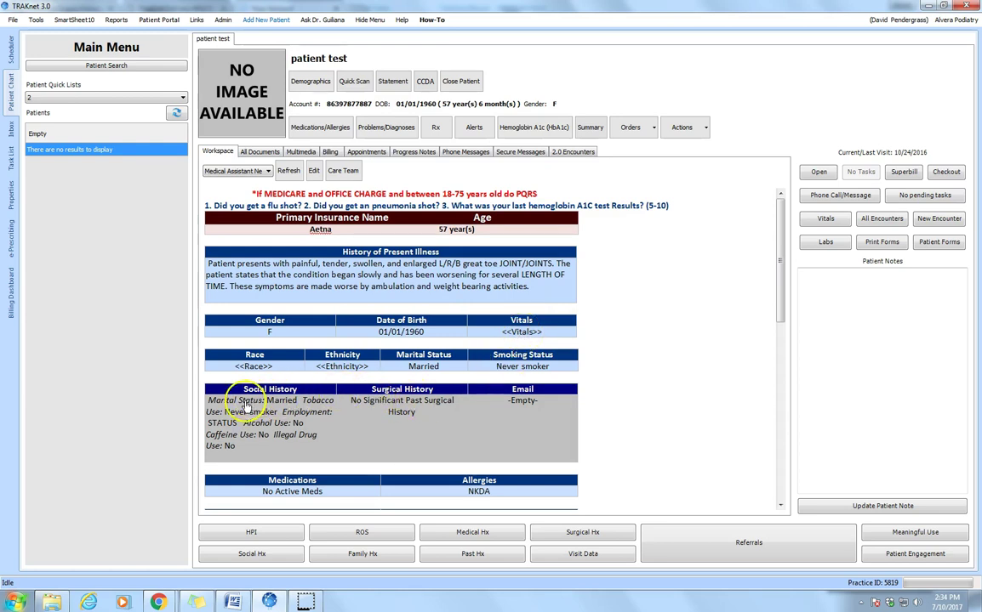
- Compare the Medical Assistant New and Medical Assistant Return dashboards, and switch the workspace to Medical Assistant F/U
{"action": "scroll", "coordinate": [264, 375], "scroll_direction": "down", "scroll_amount": 1}
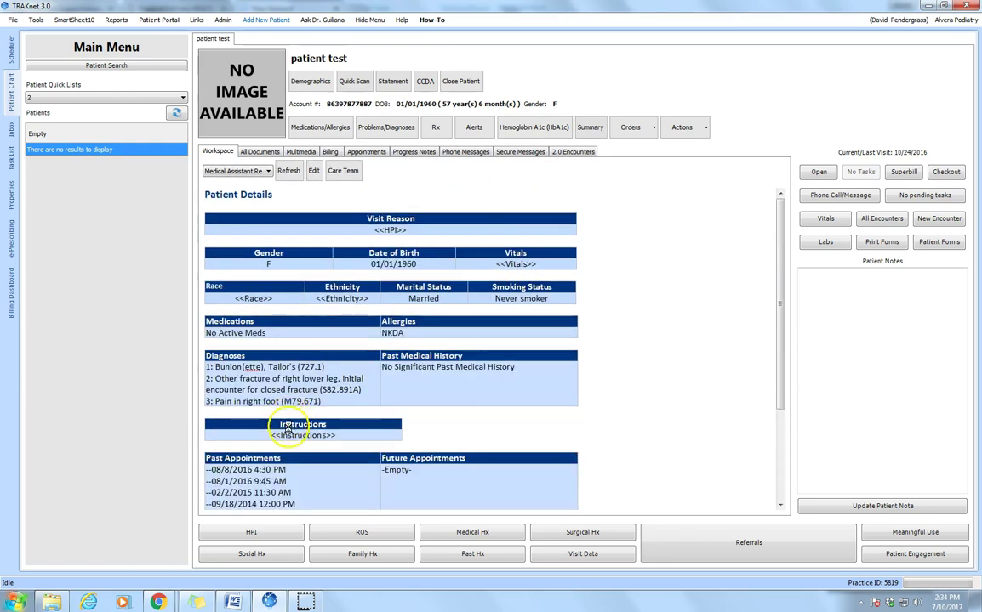
{"action": "scroll", "coordinate": [281, 374], "scroll_direction": "up", "scroll_amount": 1}
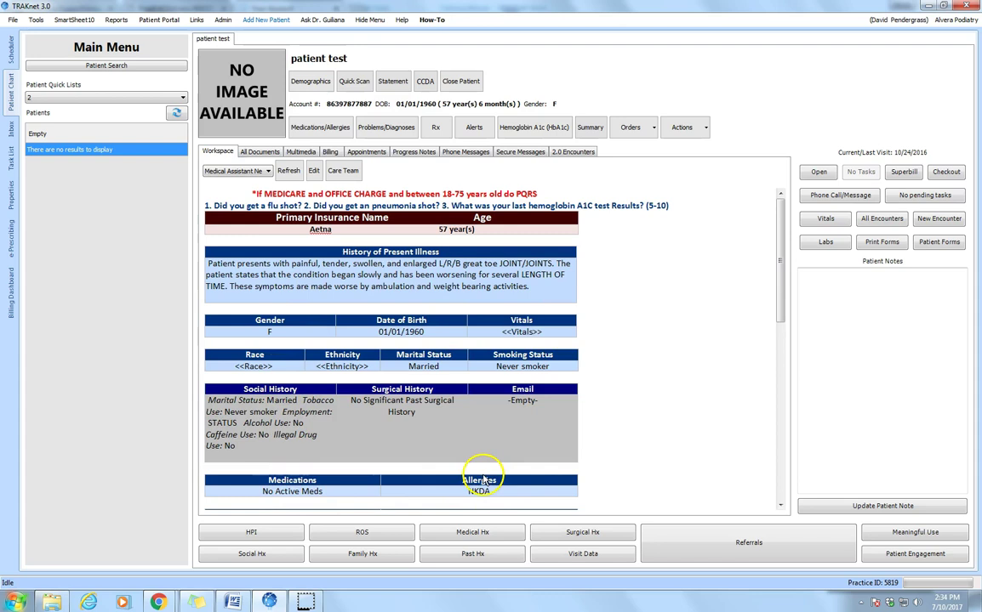
{"action": "scroll", "coordinate": [480, 477], "scroll_direction": "down", "scroll_amount": 1}
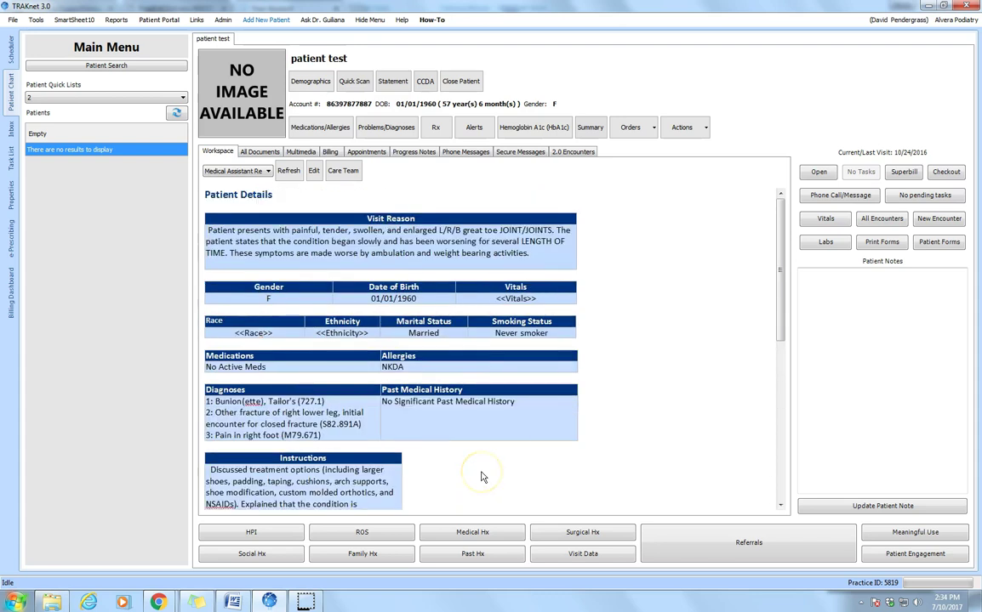
{"action": "scroll", "coordinate": [481, 477], "scroll_direction": "up", "scroll_amount": 1}
{"action": "scroll", "coordinate": [481, 478], "scroll_direction": "up", "scroll_amount": 1}
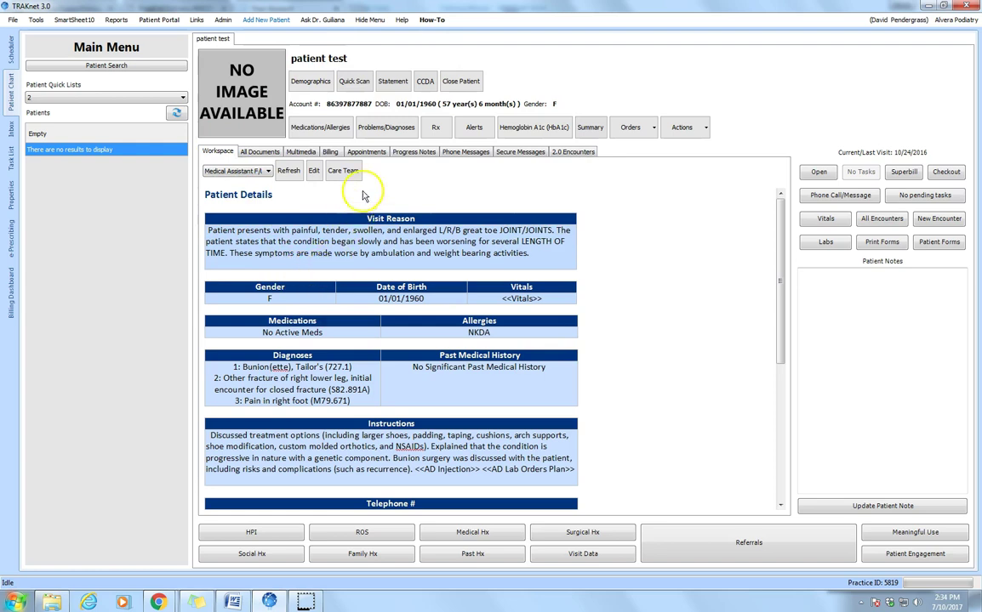
- Review the 10/24/2016 AD Bunion - Initial progress note down to its plan, and return to the patient's workspace
{"action": "left_click", "coordinate": [415, 152]}
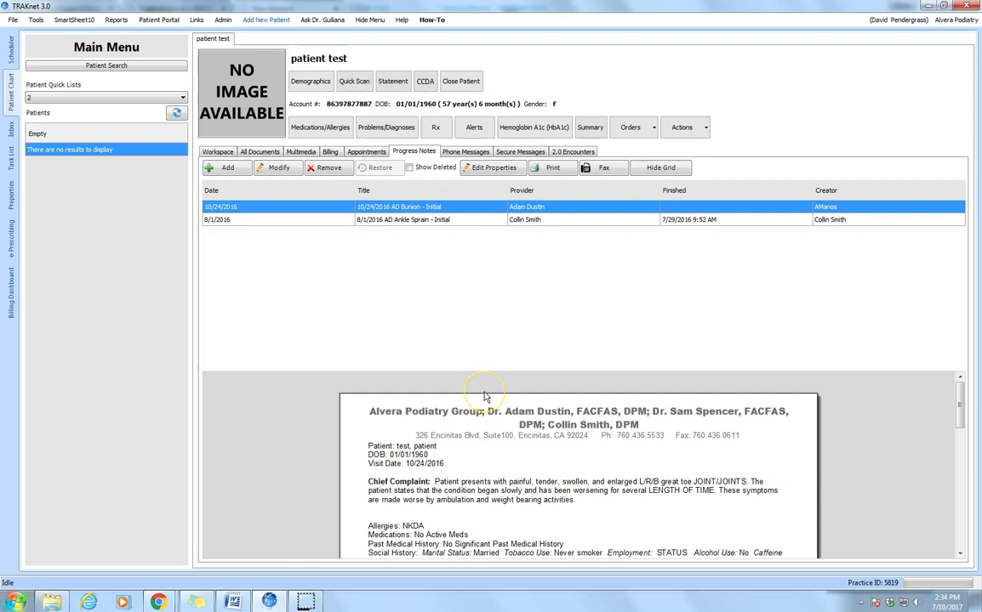
{"action": "scroll", "coordinate": [492, 400], "scroll_direction": "down", "scroll_amount": 10}
{"action": "scroll", "coordinate": [497, 452], "scroll_direction": "up", "scroll_amount": 3}
{"action": "scroll", "coordinate": [494, 450], "scroll_direction": "up", "scroll_amount": 2}
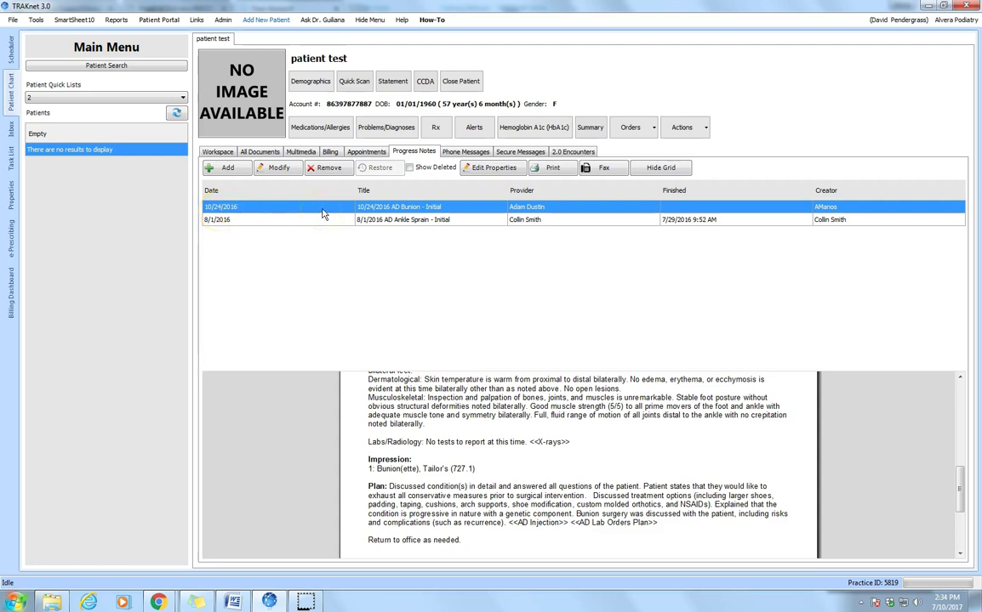
{"action": "left_click", "coordinate": [218, 150]}
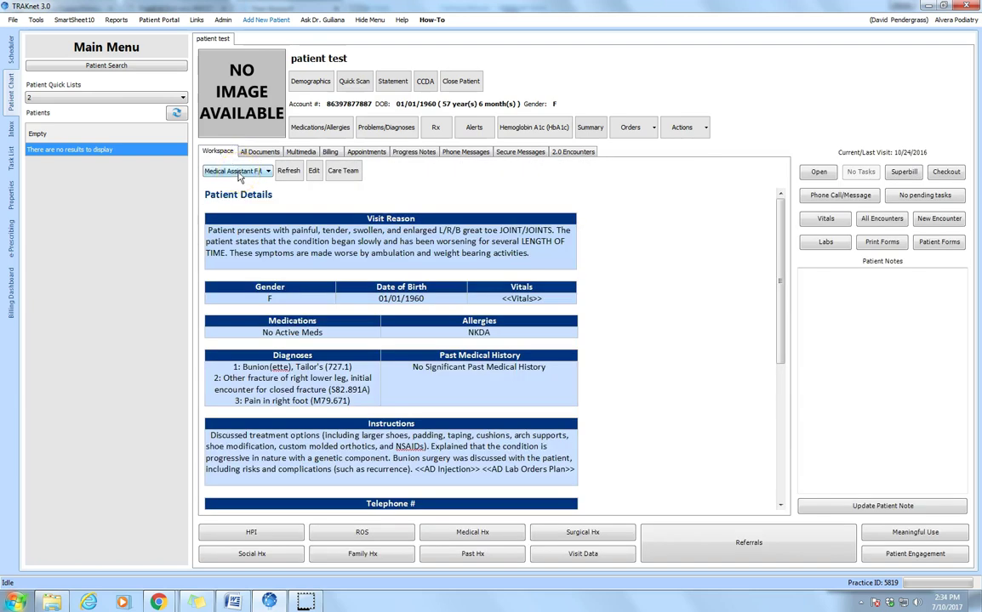
- Review the default dashboard choices in the personal application settings, pick Medical Assistant New, and return to the patient chart
{"action": "left_click", "coordinate": [877, 21]}
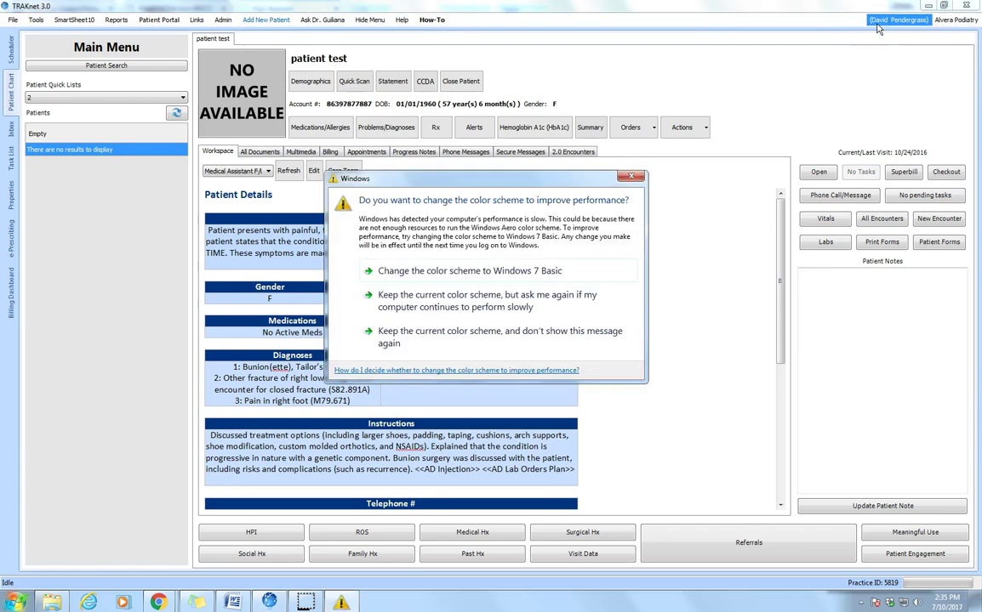
{"action": "left_click", "coordinate": [692, 182]}
{"action": "left_click", "coordinate": [896, 20]}
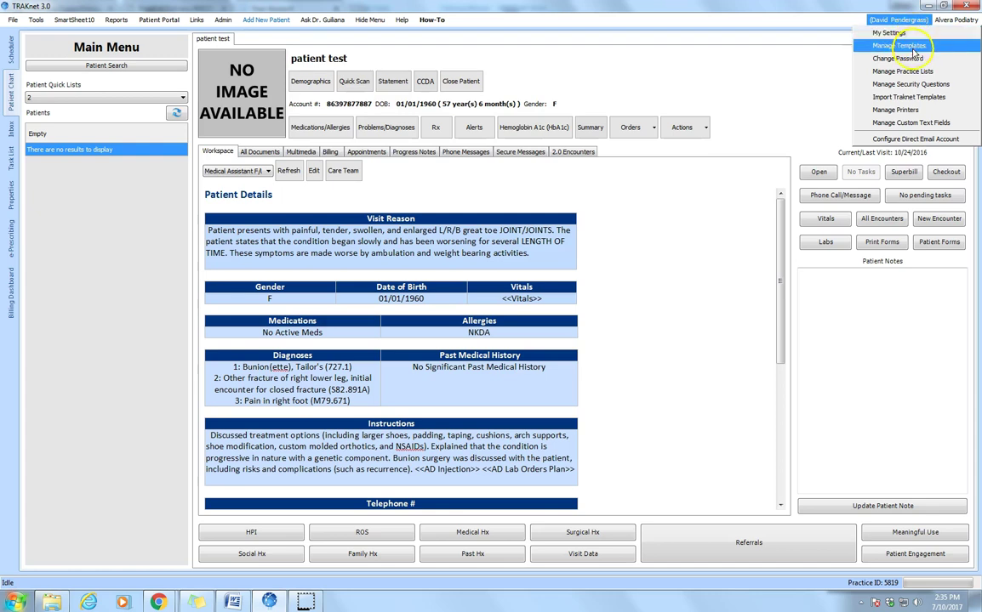
{"action": "left_click", "coordinate": [889, 32]}
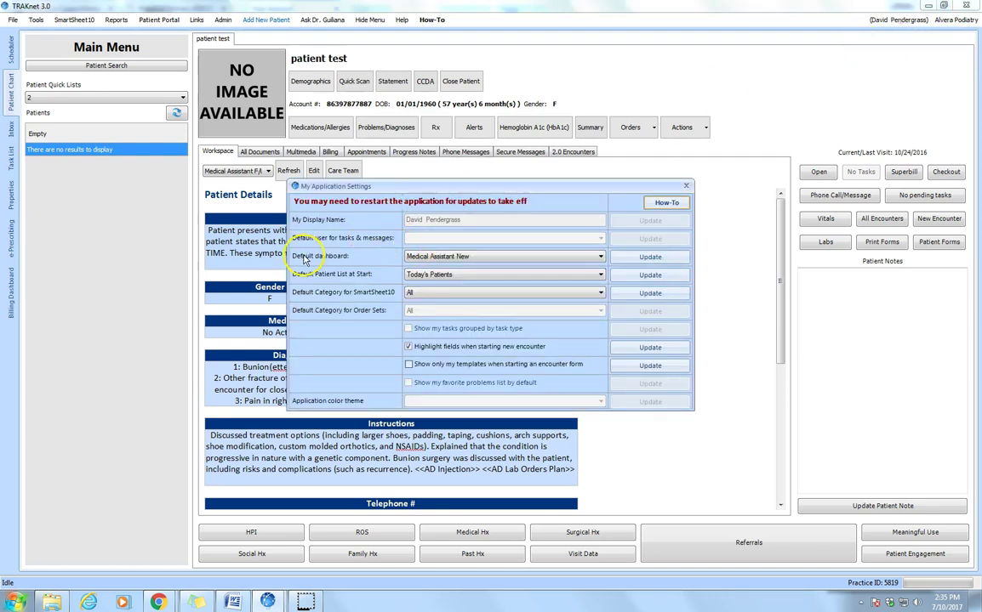
{"action": "left_click", "coordinate": [476, 257]}
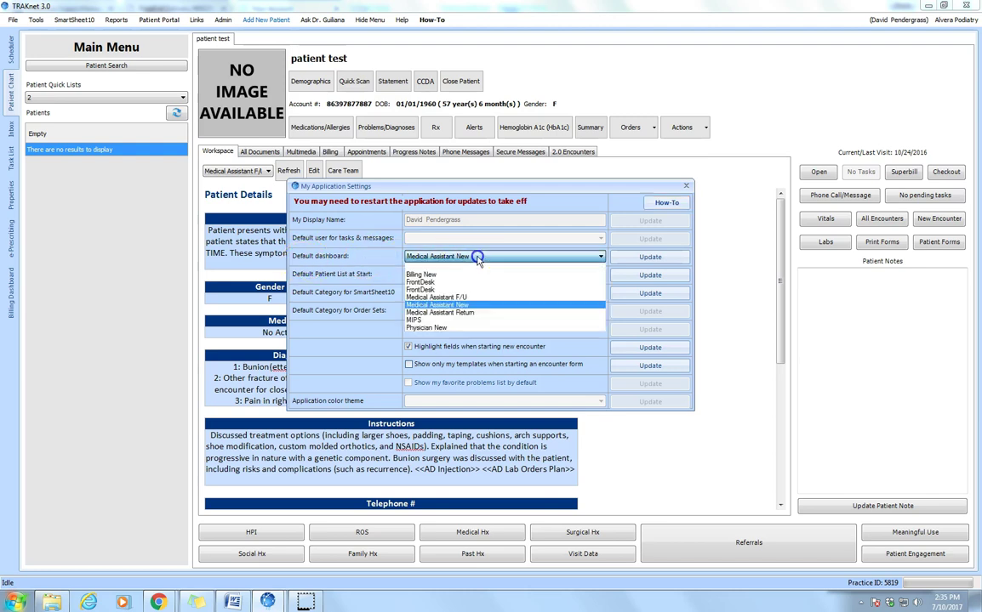
{"action": "left_click", "coordinate": [476, 308]}
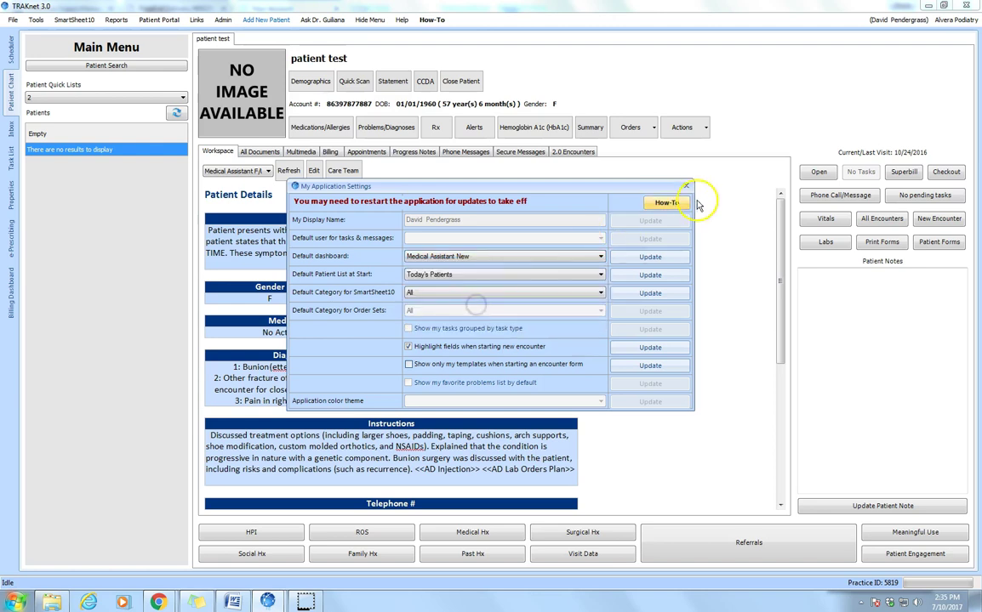
{"action": "left_click", "coordinate": [686, 186]}
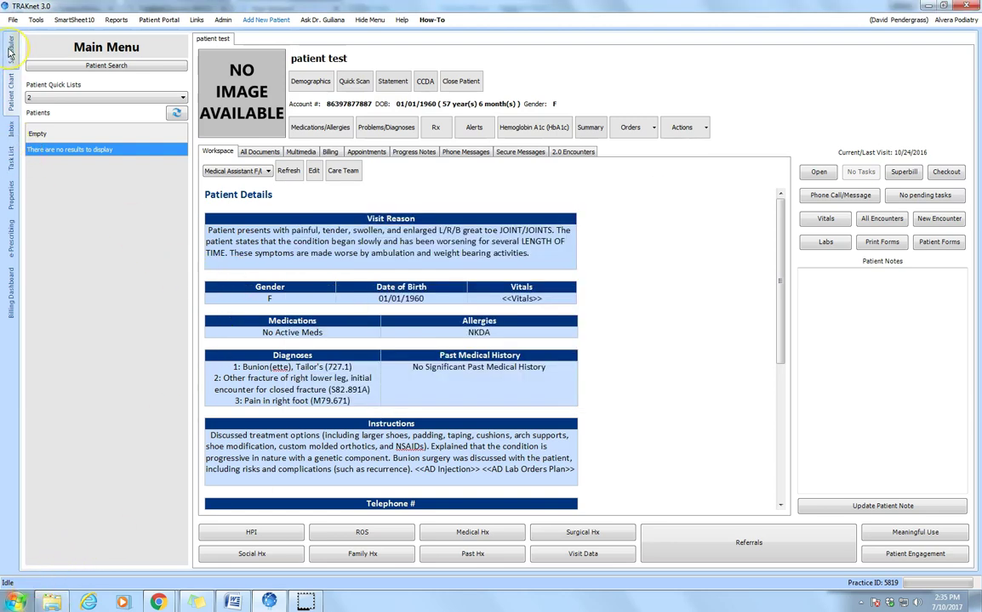
{"action": "left_click", "coordinate": [13, 90]}
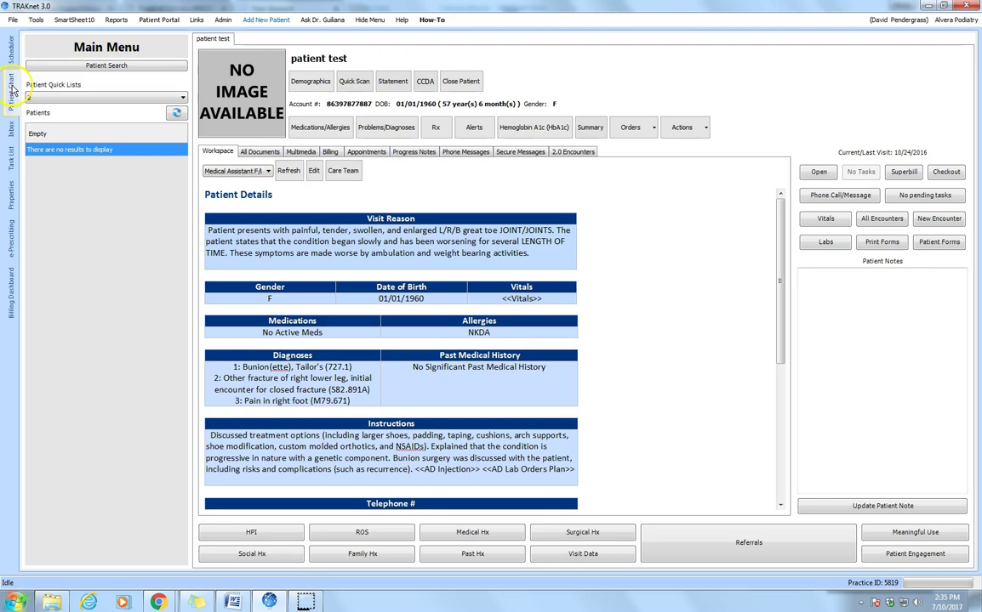